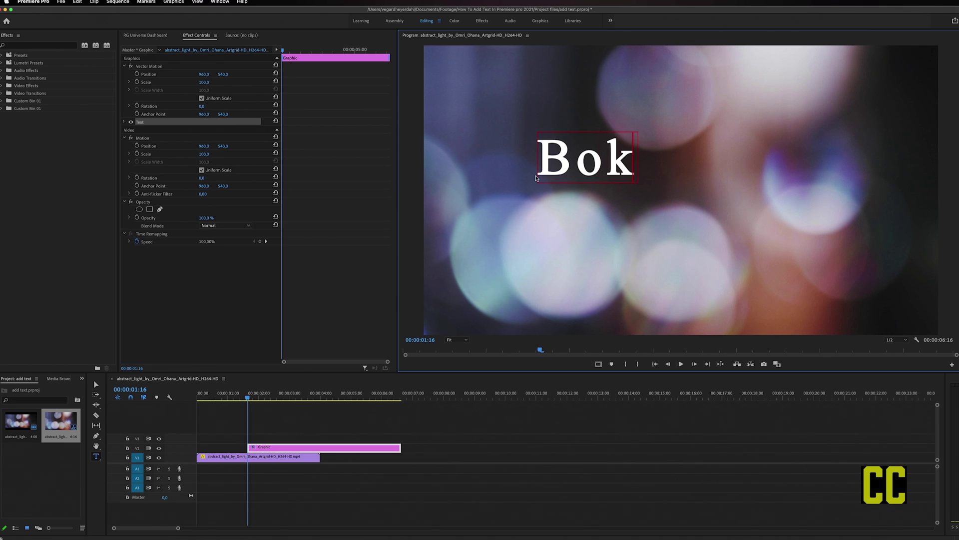
text(eh)
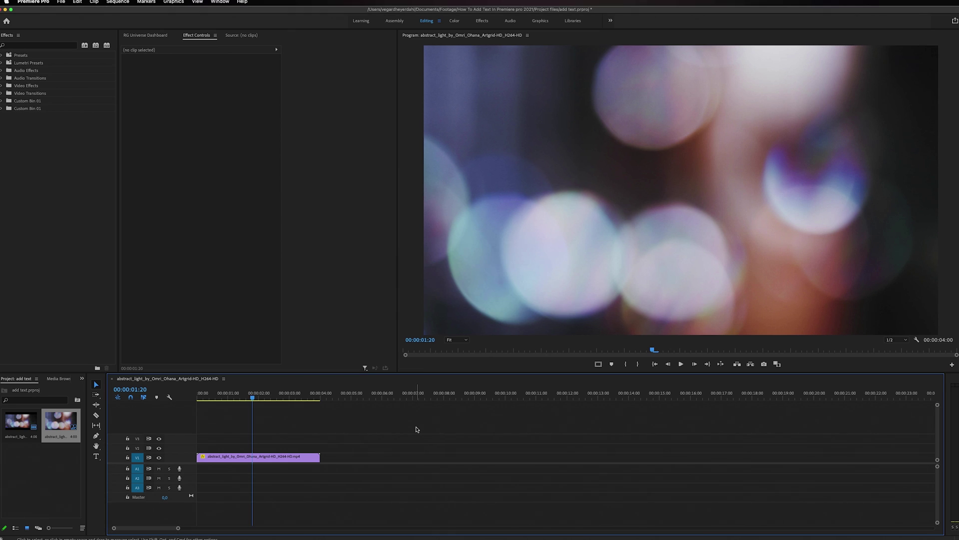
Select the bokeh clip, move the playhead to 00:00:01:16 and choose the Type Tool.
click(217, 456)
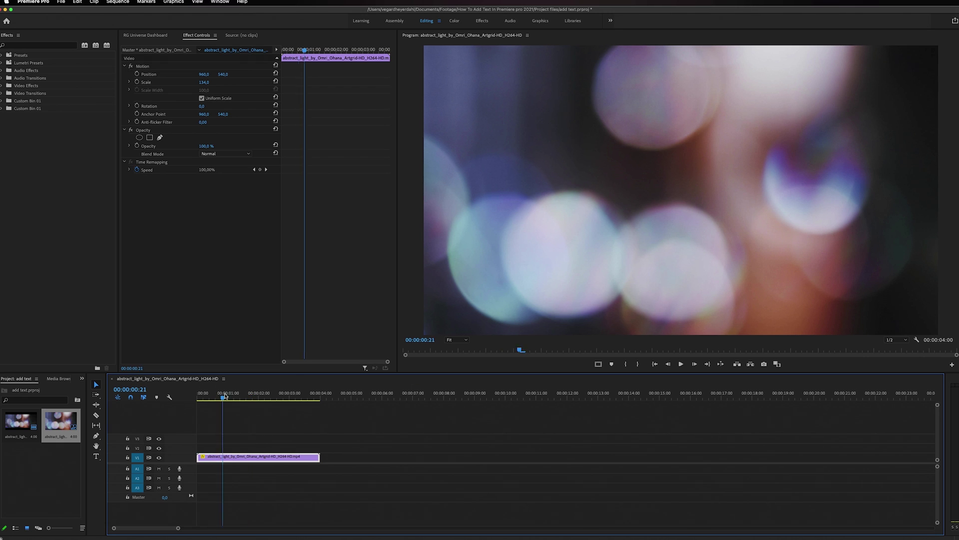
drag(217, 394, 248, 393)
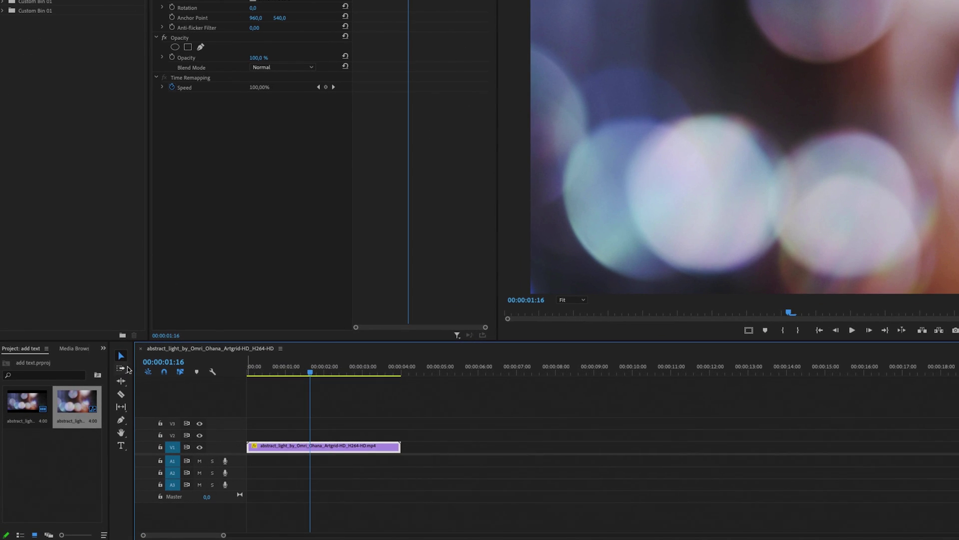
click(119, 447)
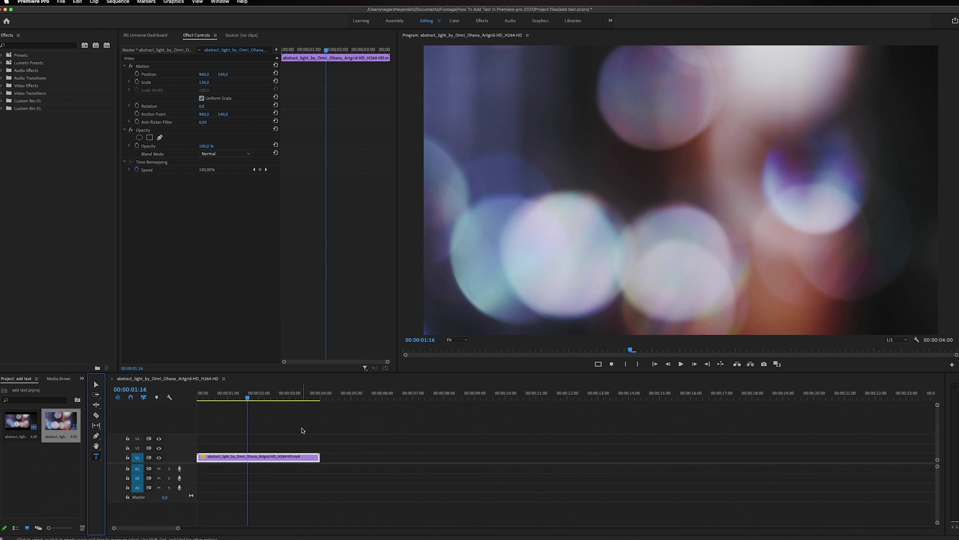
Add a Bokeh title above frame centre and move its V2 clip to 00:00:00:00.
click(538, 174)
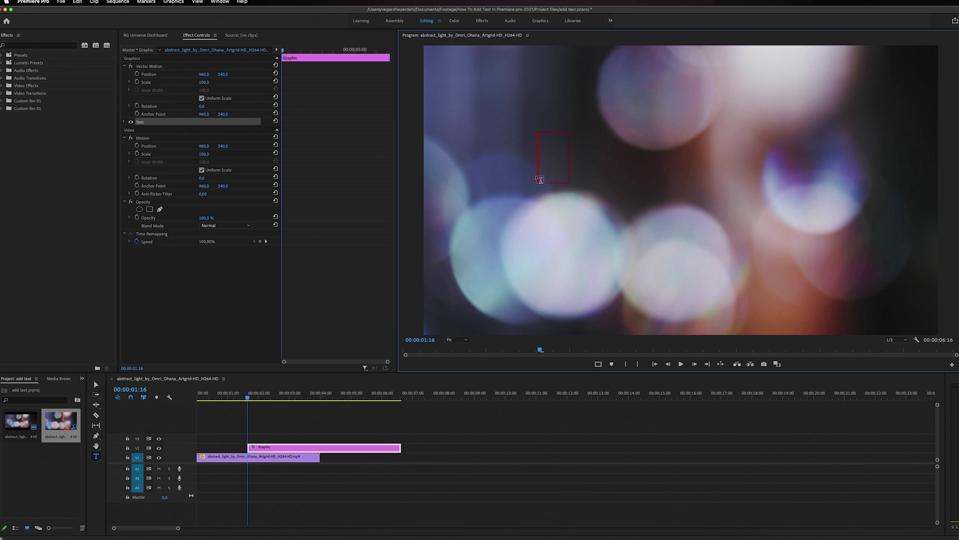
text(B)
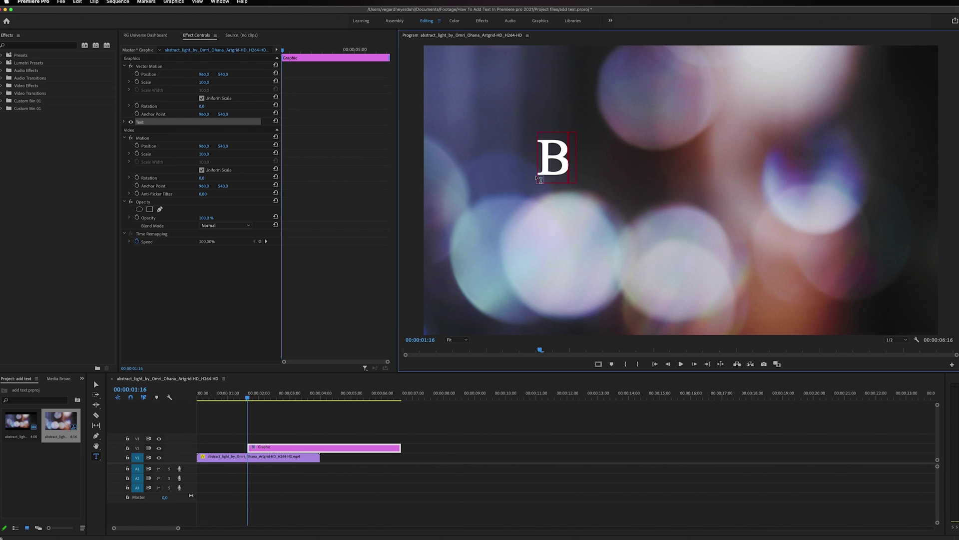
text(okeh)
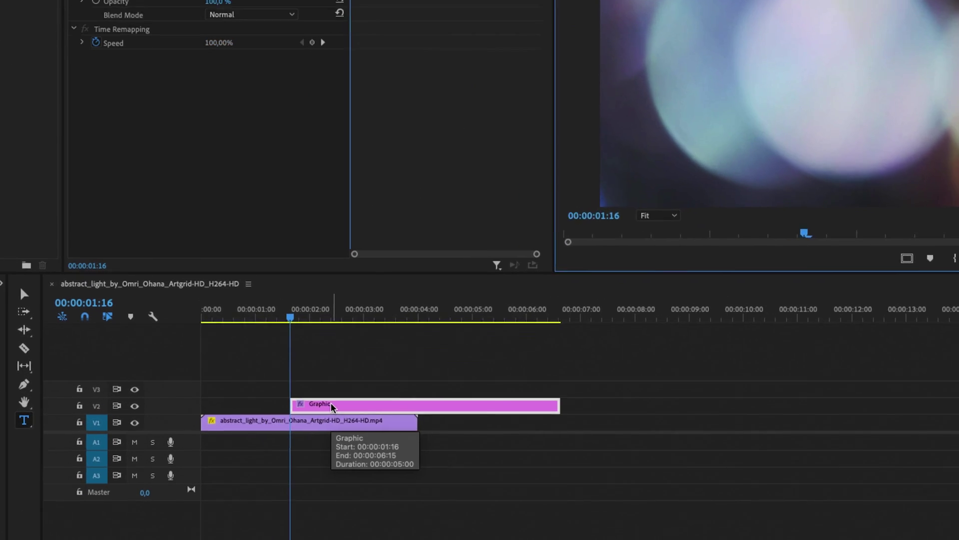
drag(332, 407, 247, 405)
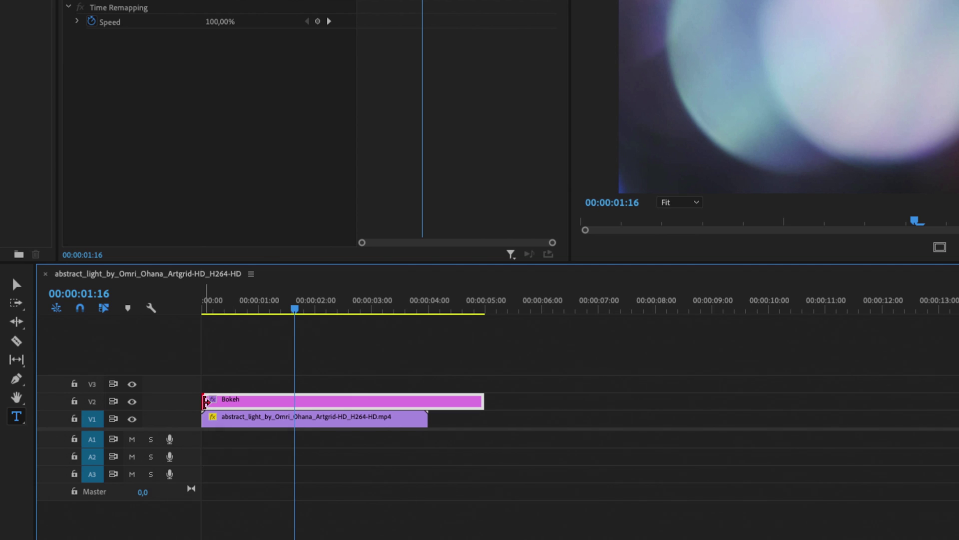
Trim the Bokeh title to about one to three seconds, then play it from the start.
drag(207, 402, 253, 403)
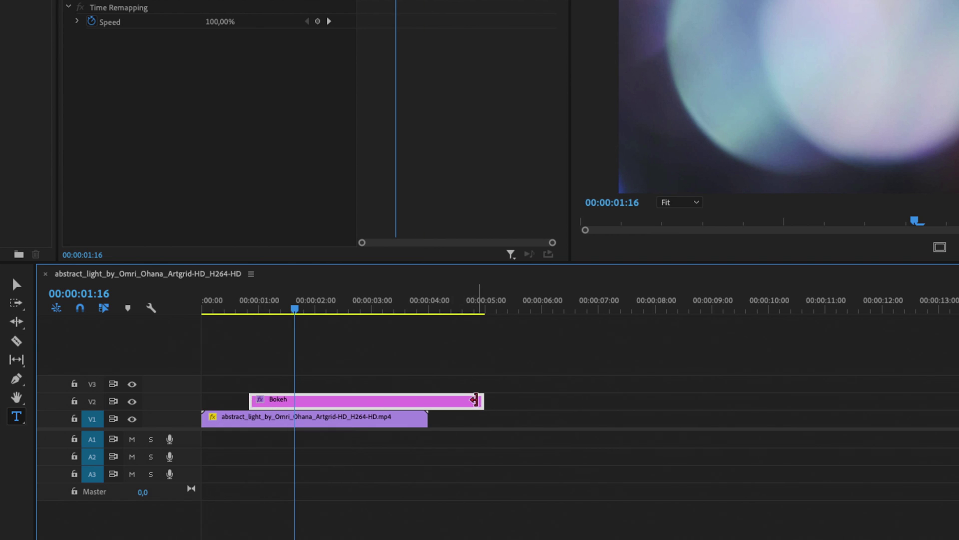
drag(474, 399, 382, 401)
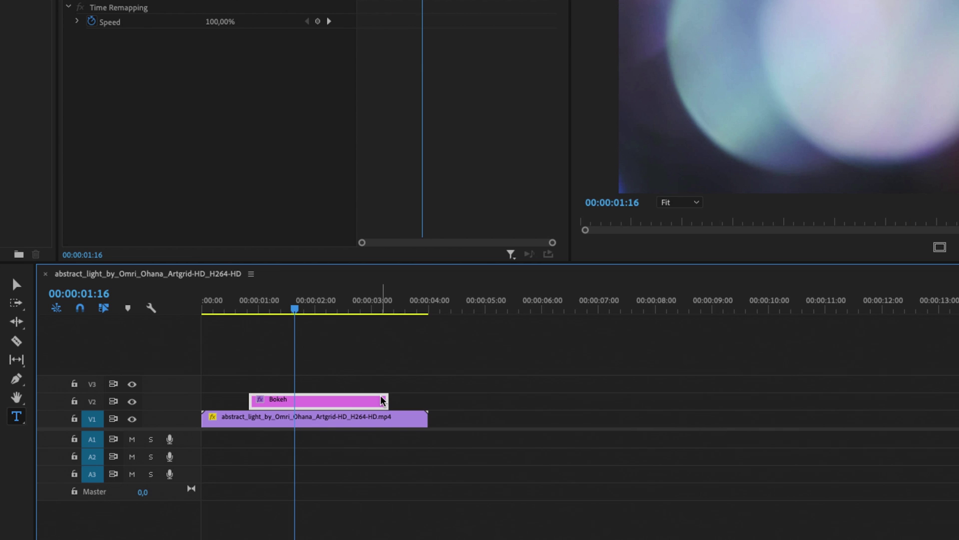
drag(250, 308, 201, 317)
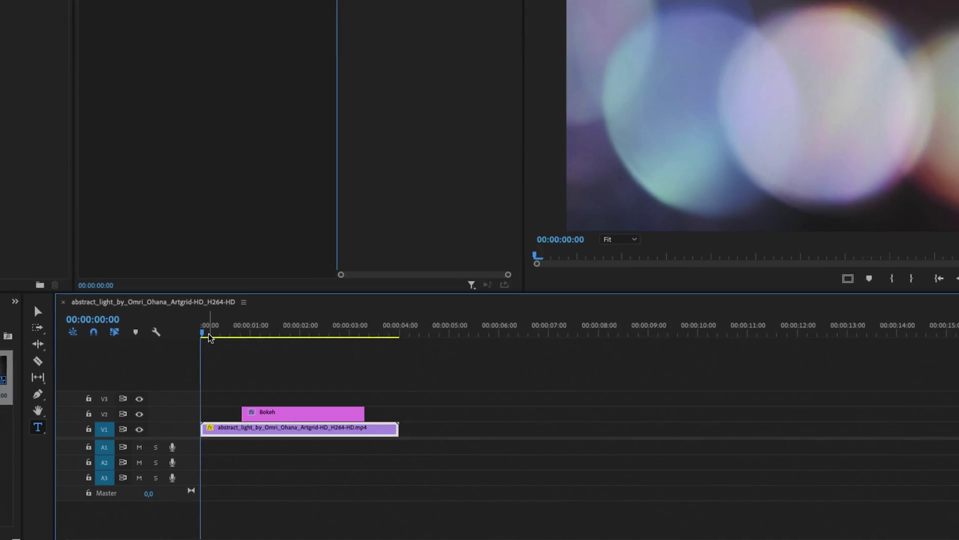
key(space)
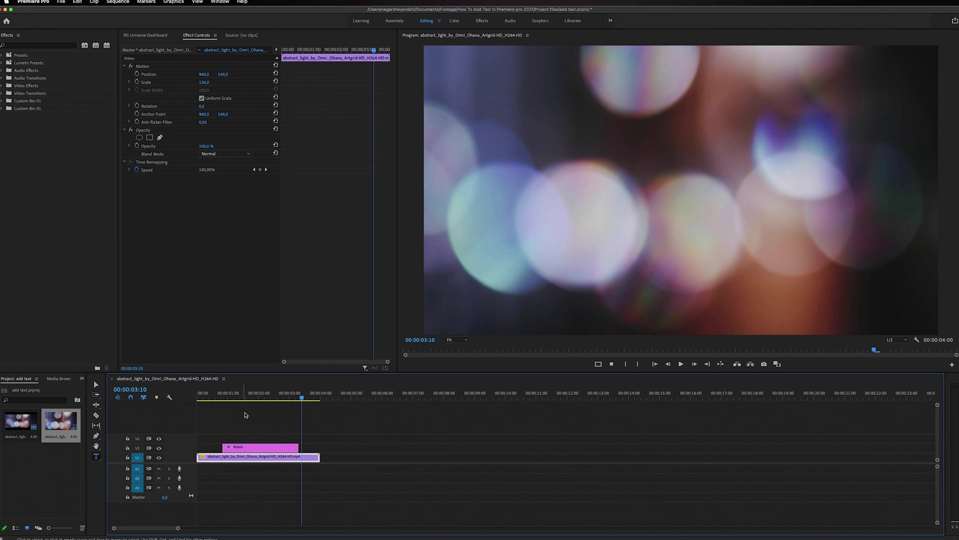
At 00:00:02:13, select the Bokeh title clip and highlight the whole word in the monitor.
drag(301, 396, 274, 396)
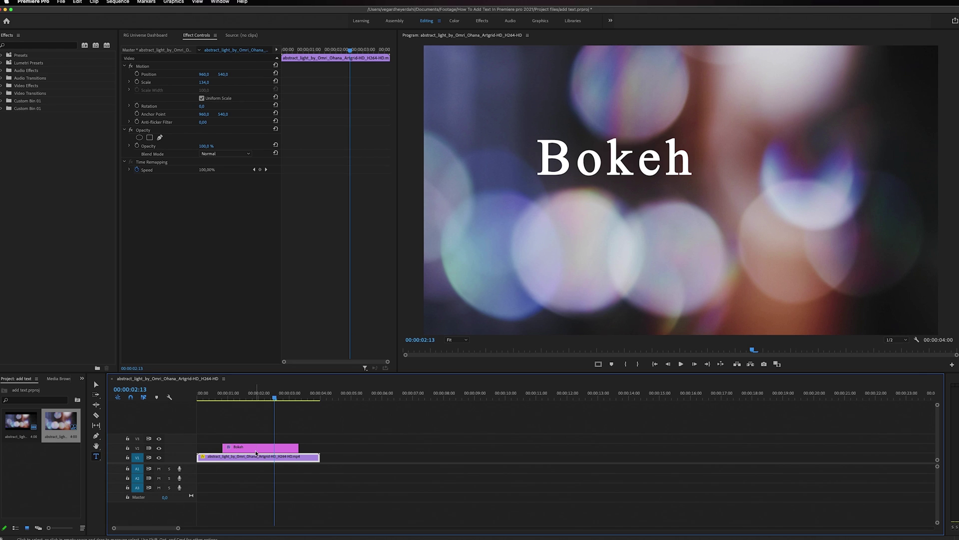
click(256, 450)
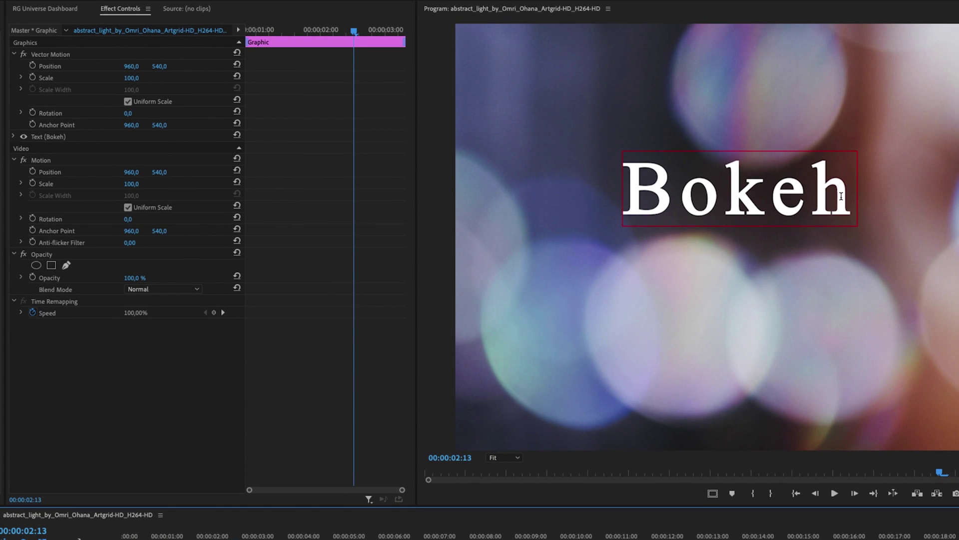
drag(839, 198, 802, 204)
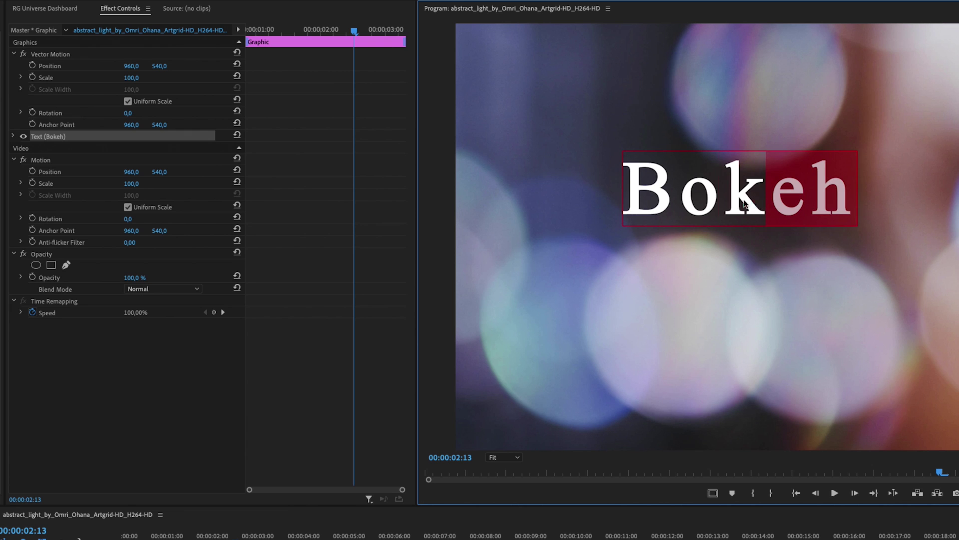
drag(802, 204, 641, 206)
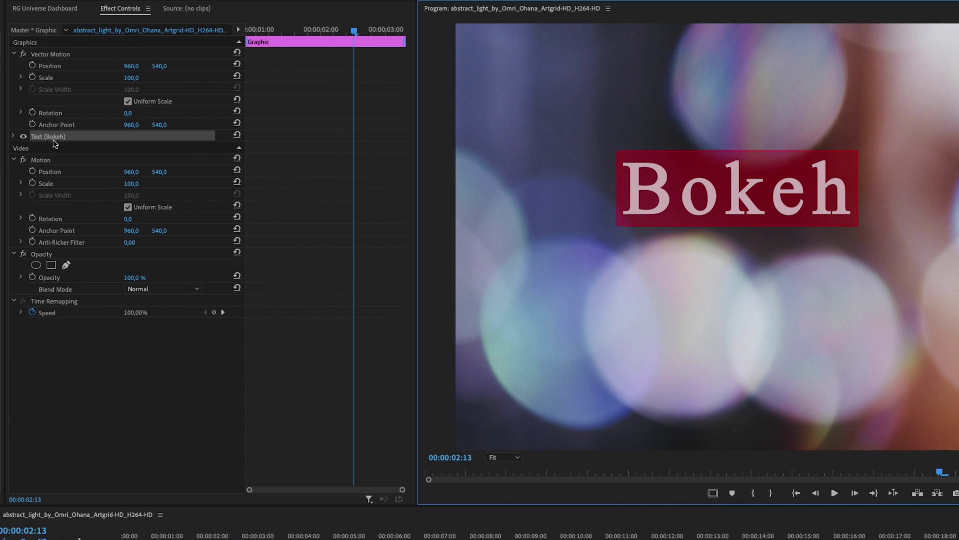
Under Text (Bokeh) in Effect Controls, switch the font to Prohibition.
click(13, 138)
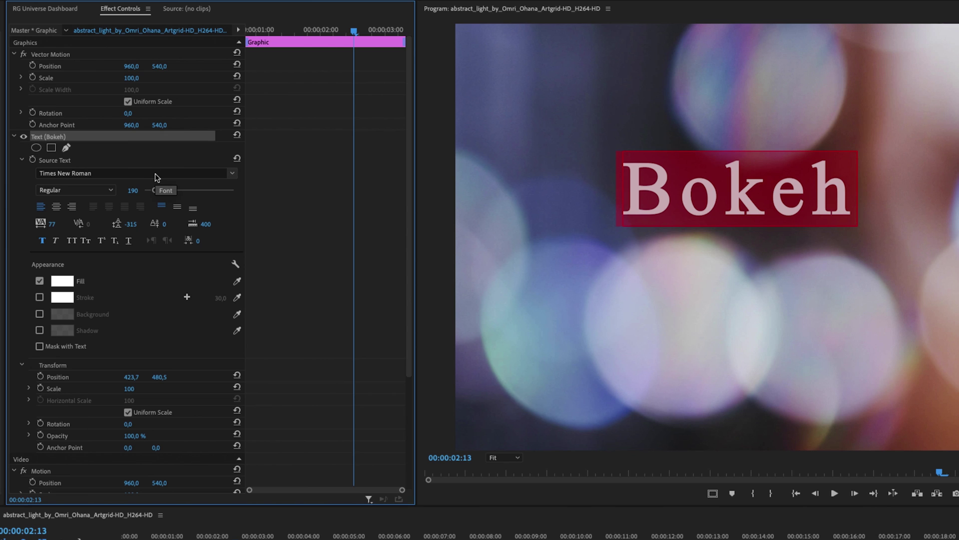
click(232, 176)
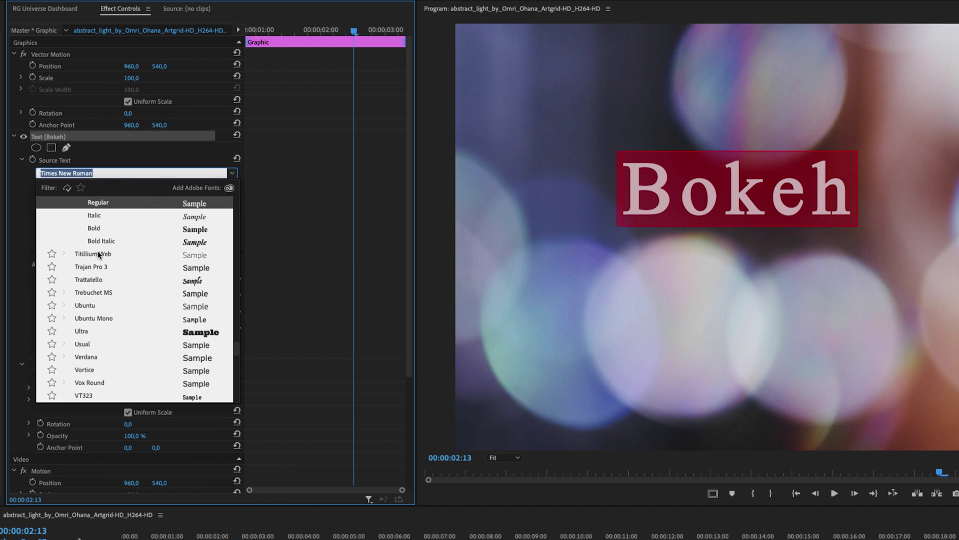
scroll(108, 299, up, 5)
scroll(109, 300, up, 5)
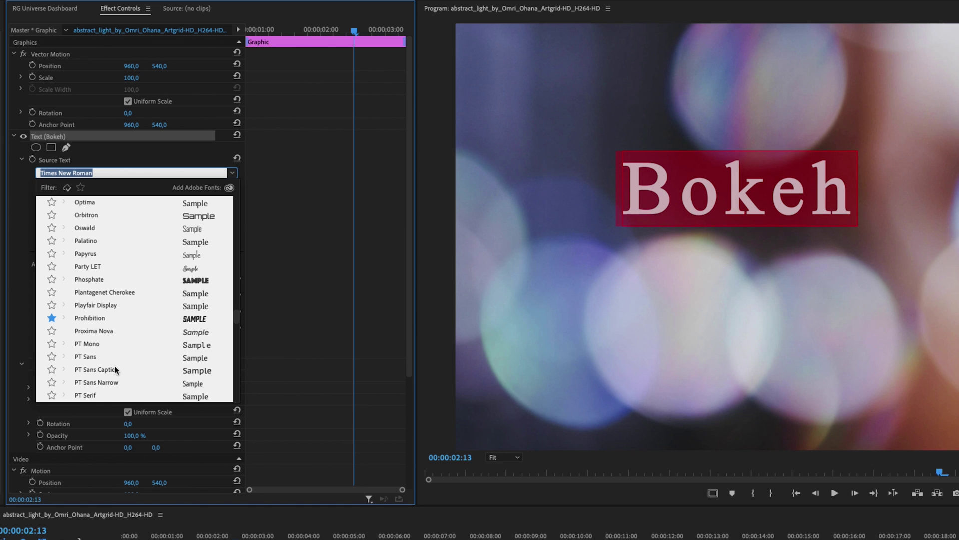
click(101, 322)
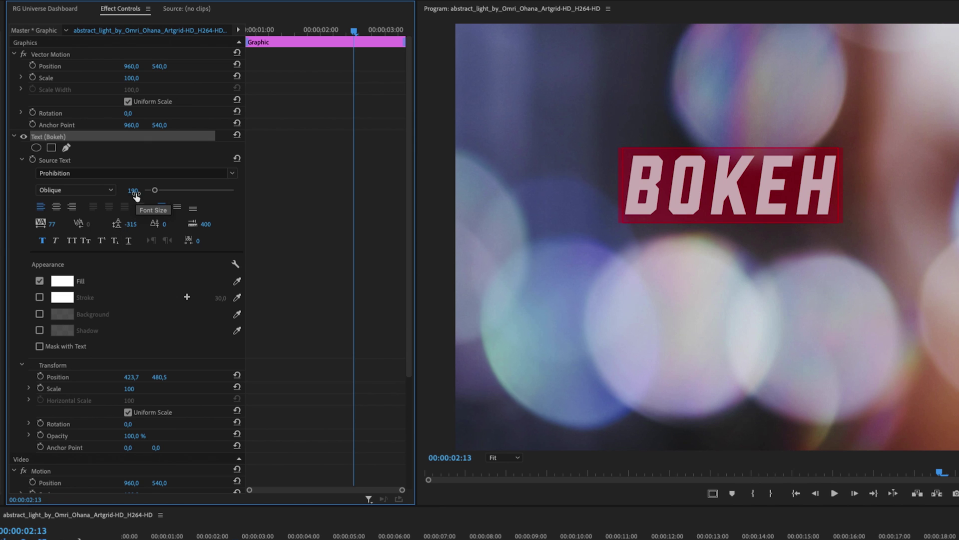
mouse_move(154, 190)
mouse_down()
mouse_move(163, 190)
mouse_move(152, 199)
mouse_up()
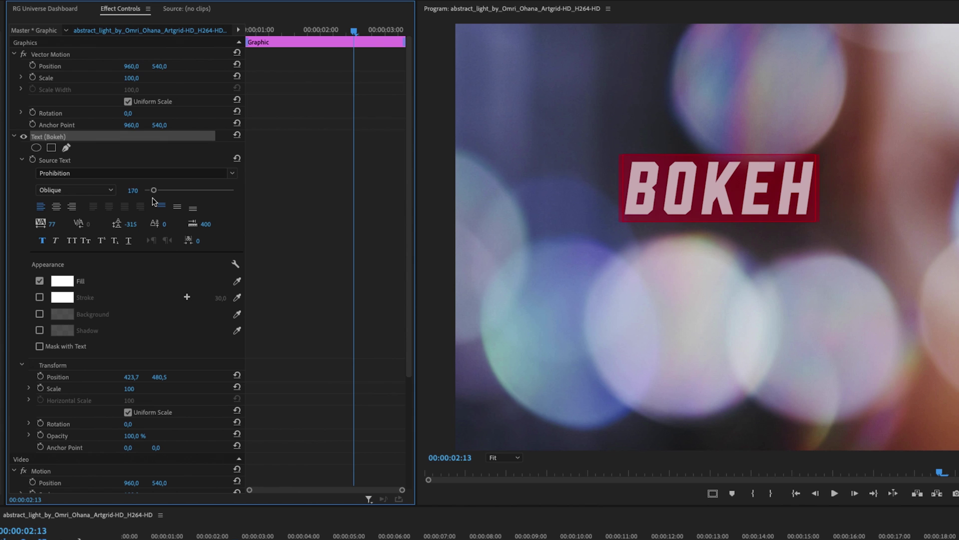
click(85, 191)
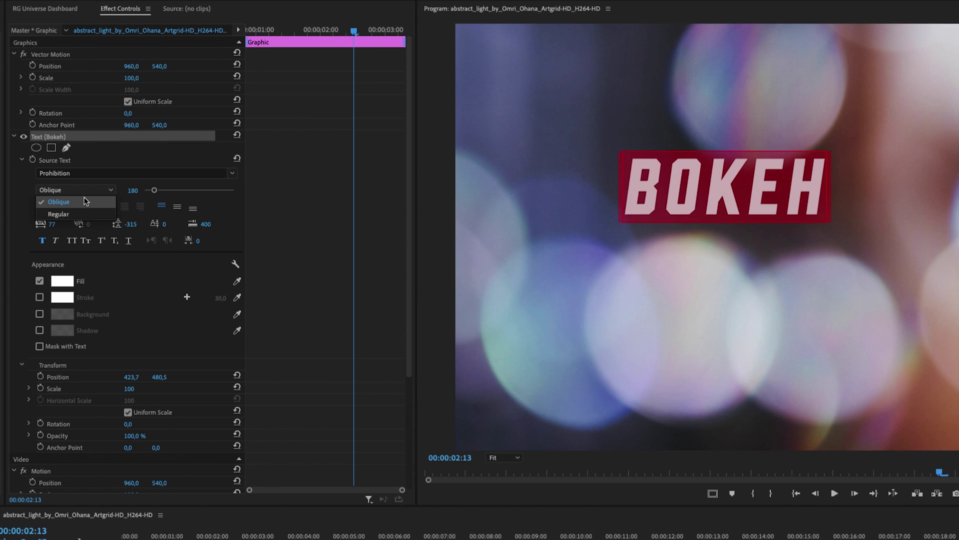
click(61, 215)
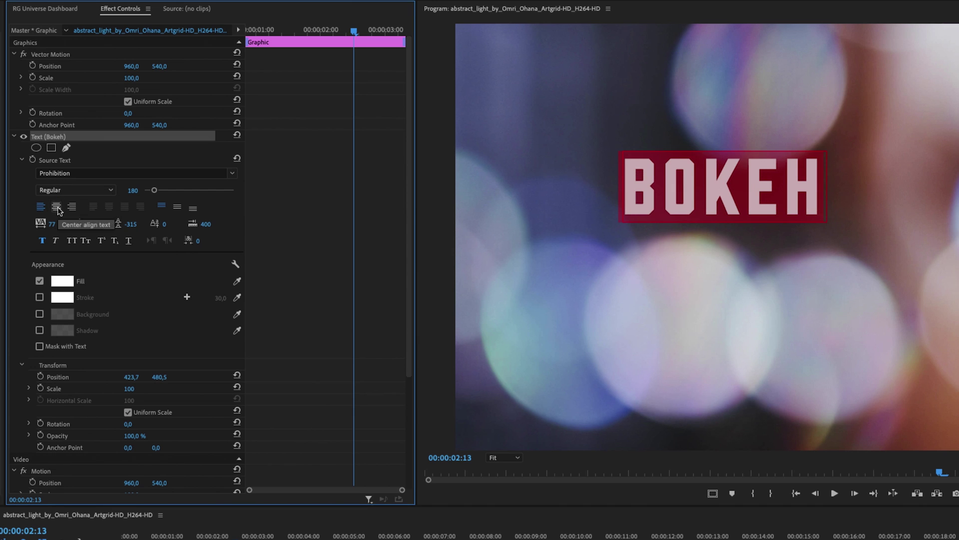
click(57, 207)
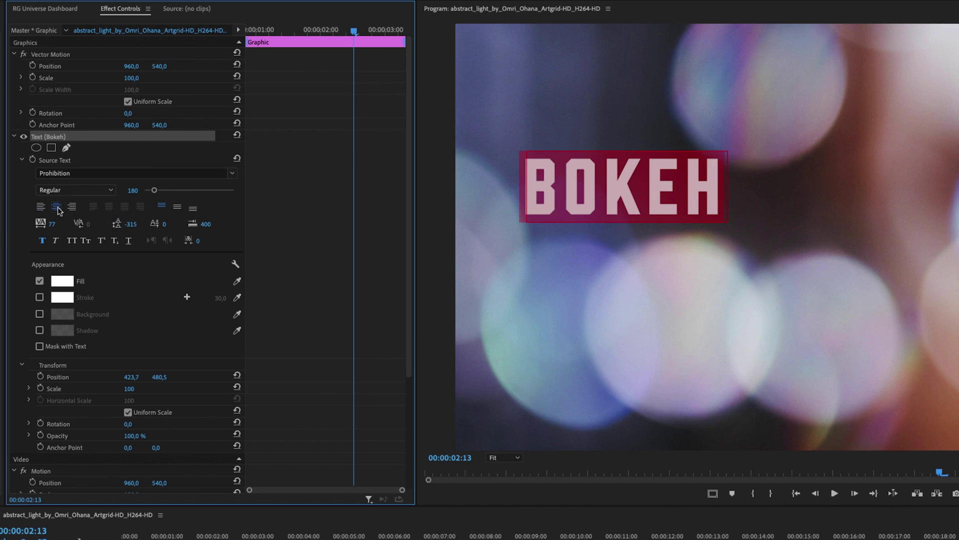
click(72, 208)
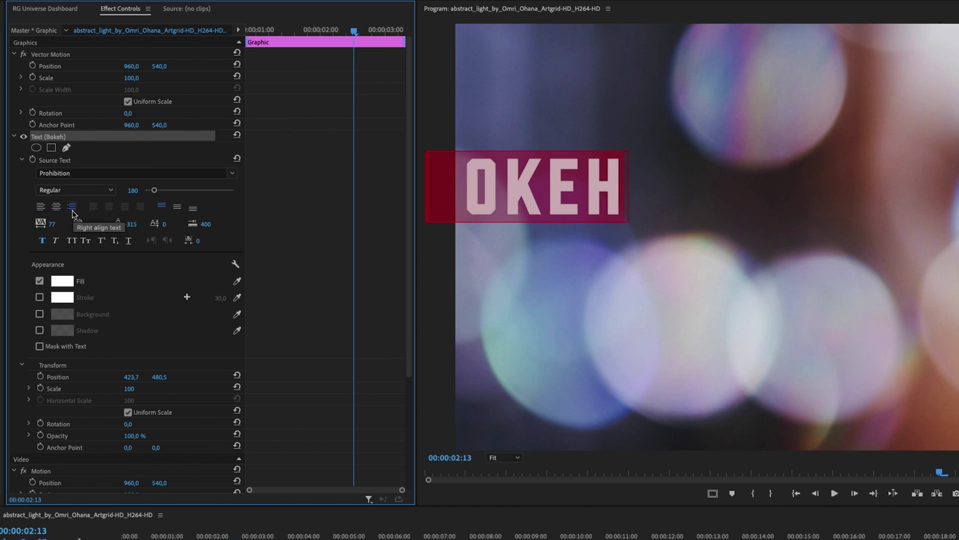
click(40, 207)
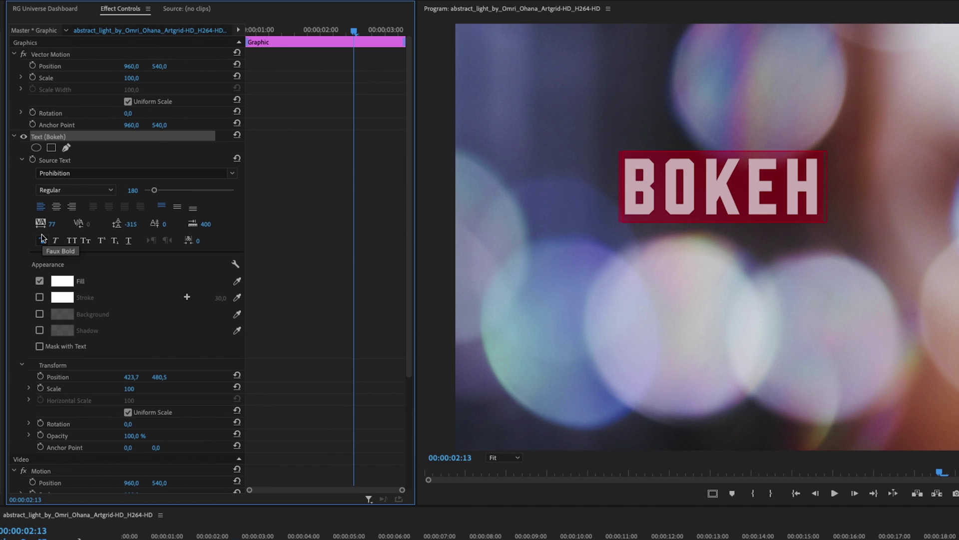
click(43, 241)
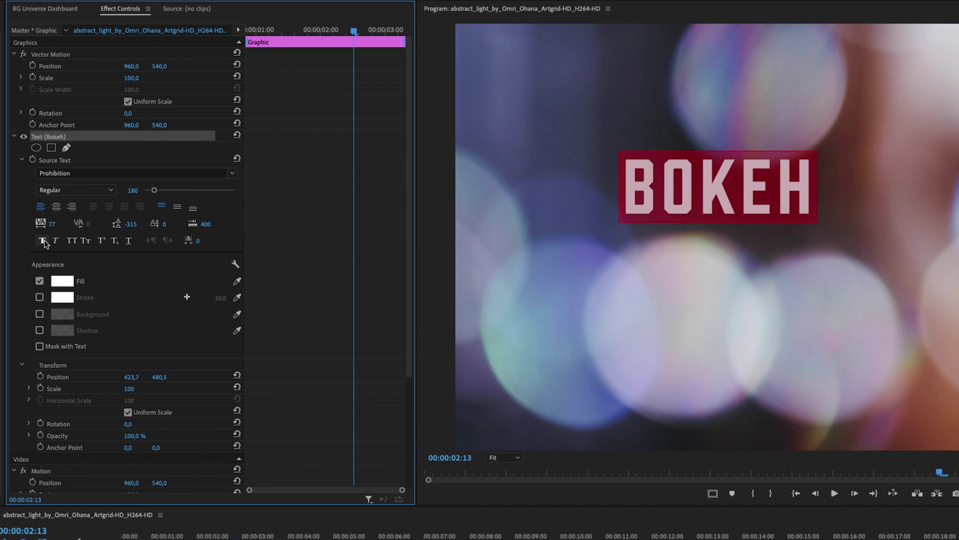
click(55, 241)
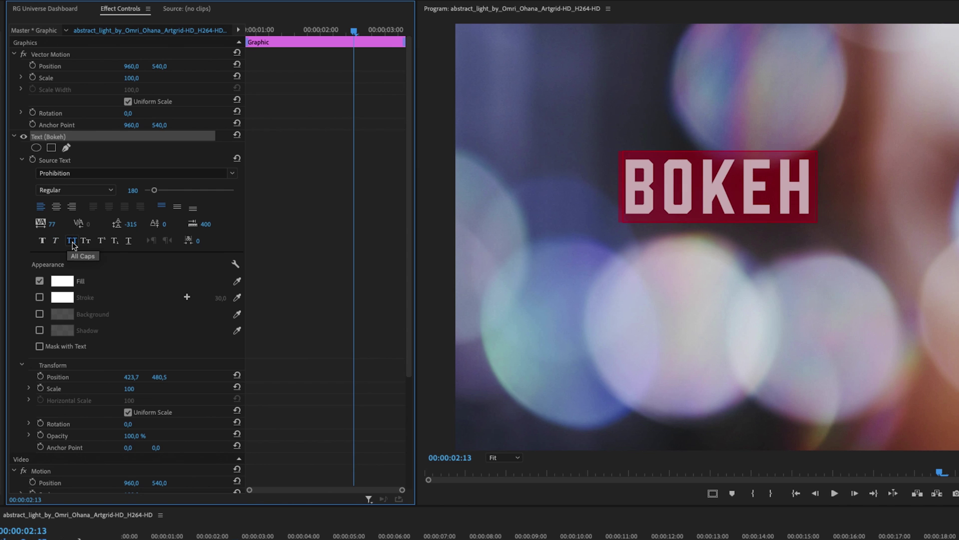
click(72, 241)
click(72, 240)
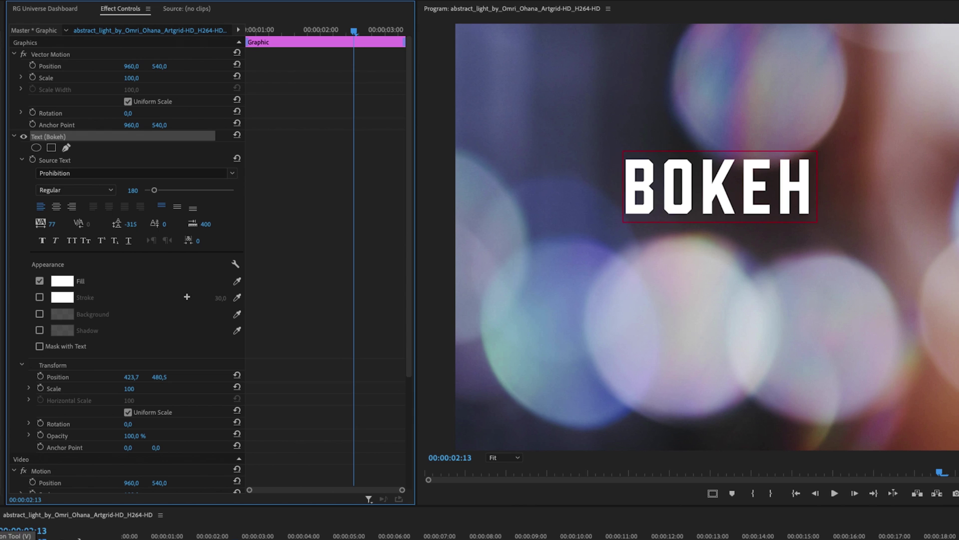
Scale the BOKEH title to 119% and move it toward the right of the frame.
click(11, 534)
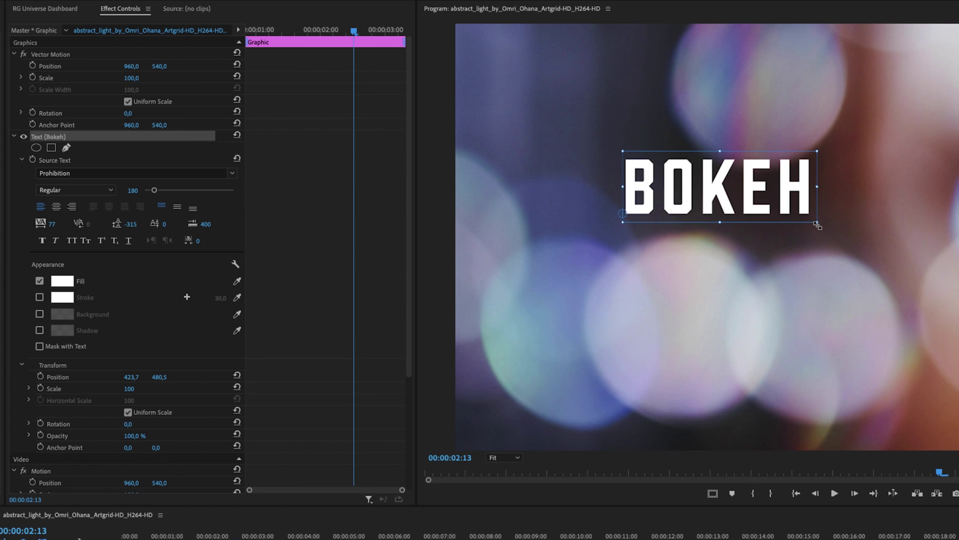
drag(817, 225, 777, 220)
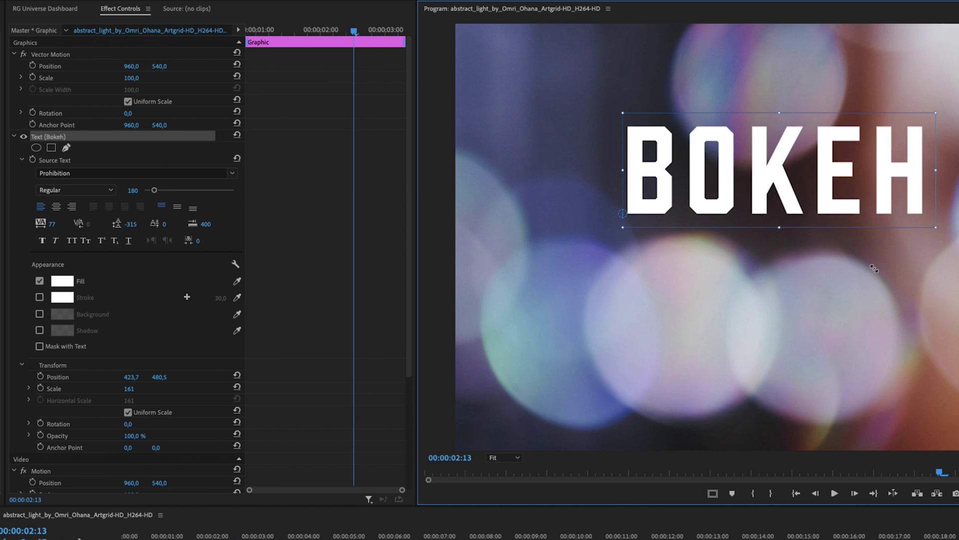
mouse_move(619, 218)
mouse_down()
mouse_move(704, 205)
mouse_move(944, 234)
mouse_up()
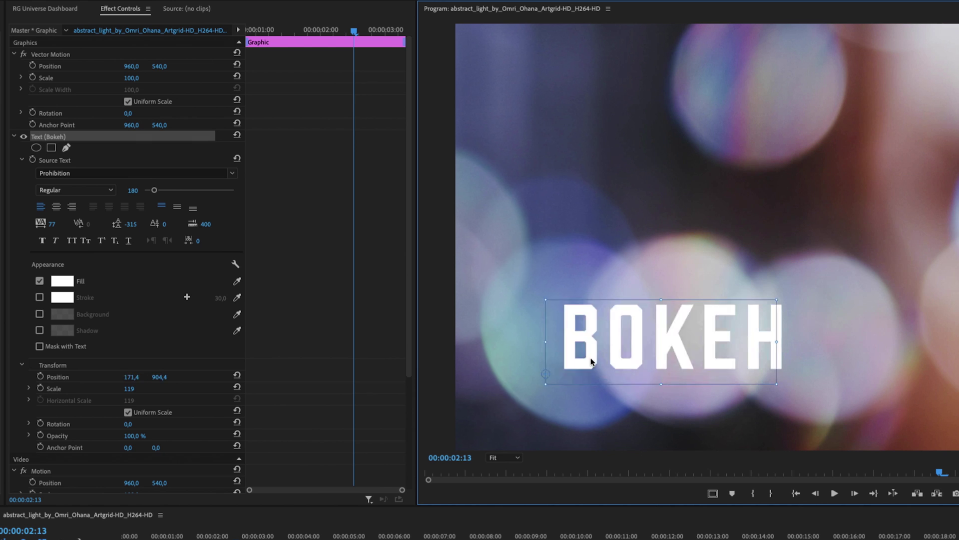
mouse_move(945, 234)
mouse_down()
mouse_move(528, 401)
mouse_move(796, 262)
mouse_move(792, 254)
mouse_up()
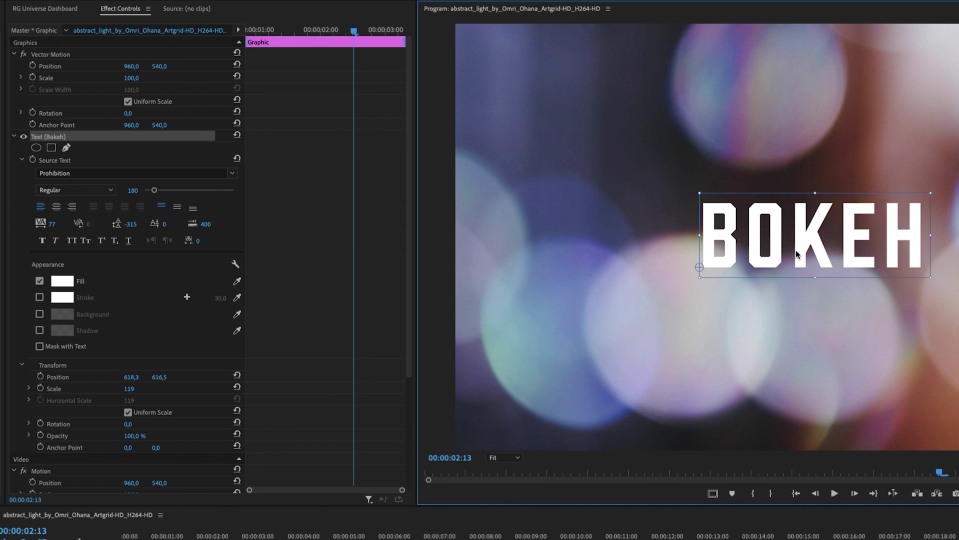
Select the BOKEH letters and set their fill colour to dark red A00000.
double_click(796, 255)
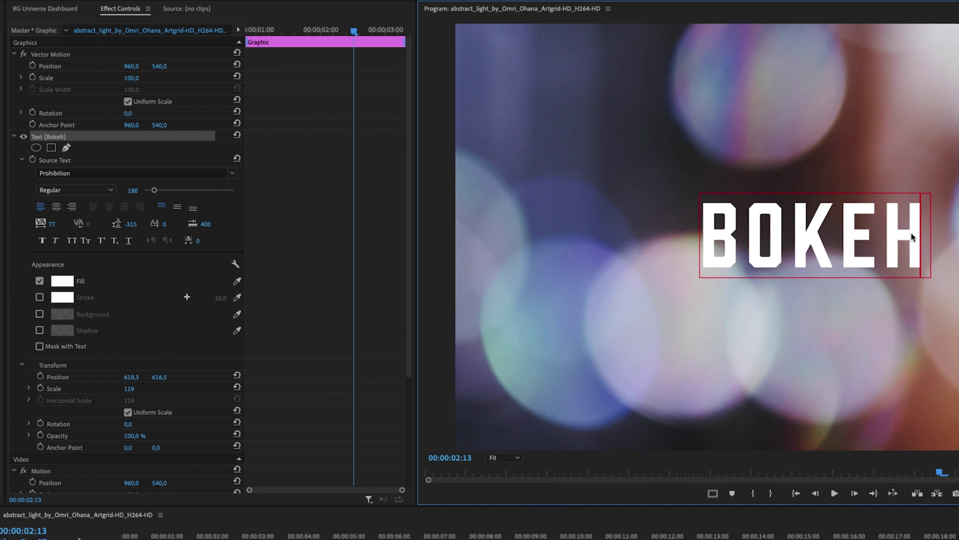
drag(923, 233, 695, 242)
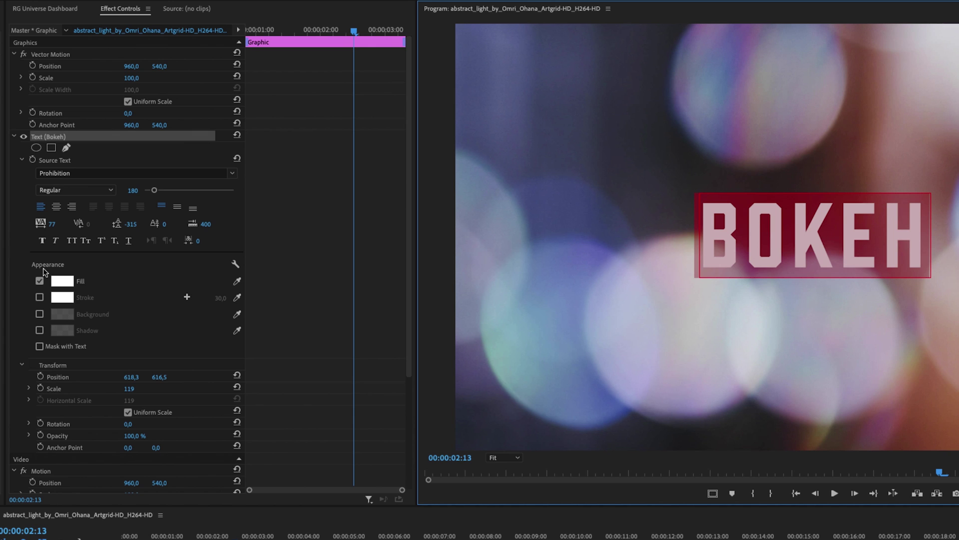
click(64, 283)
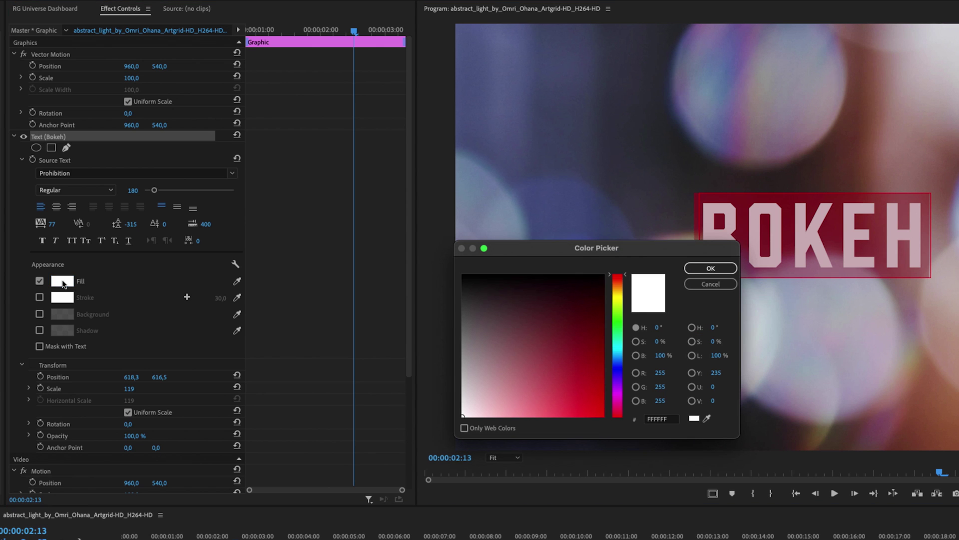
drag(564, 369, 609, 367)
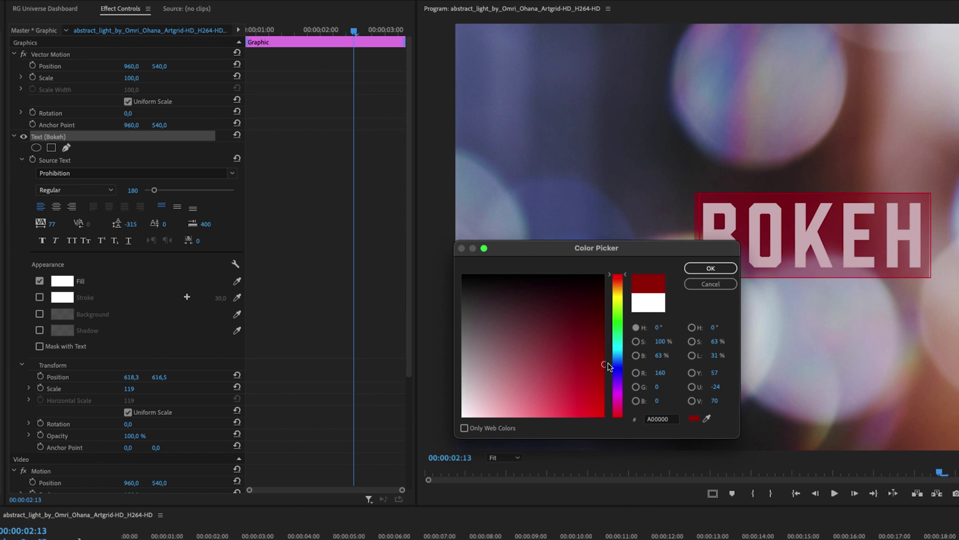
click(710, 269)
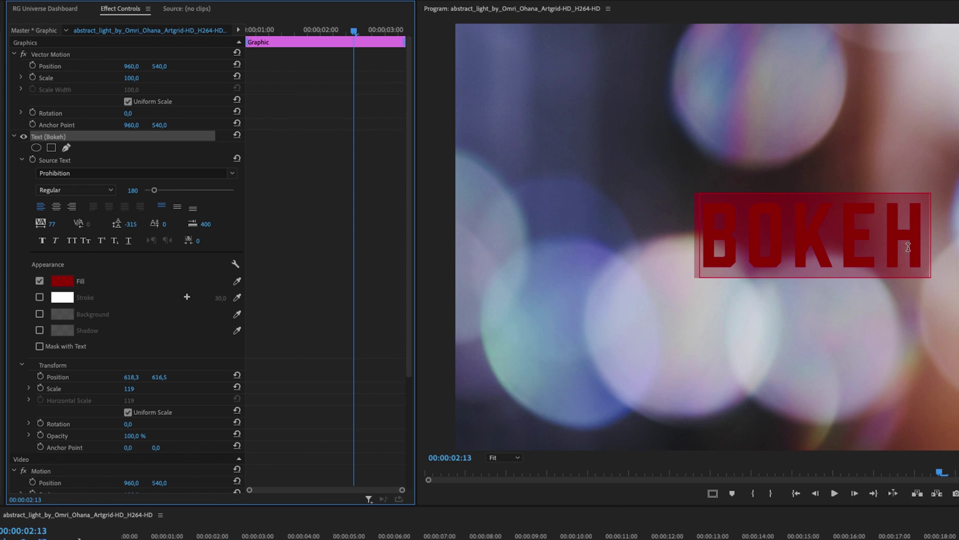
Enable a grey 919191 stroke on the BOKEH letters.
click(40, 297)
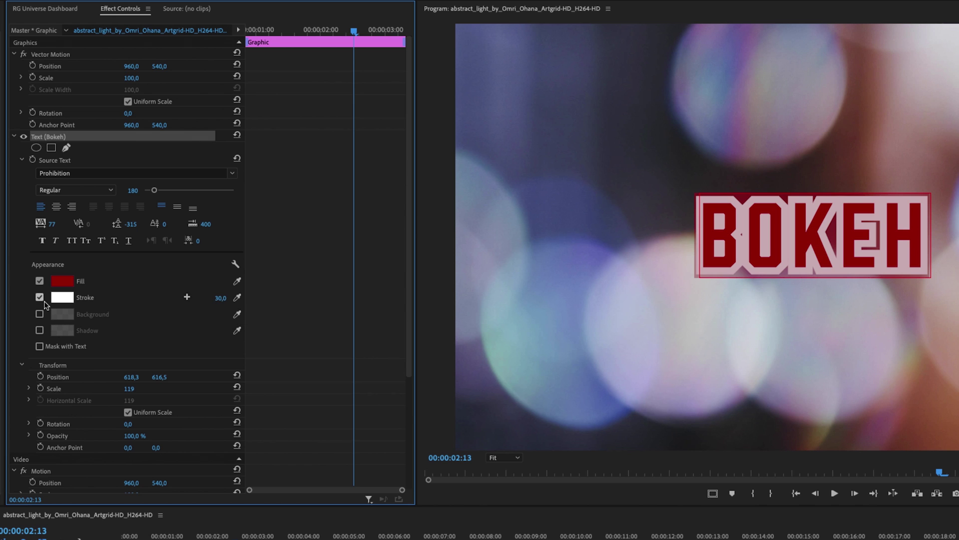
click(62, 297)
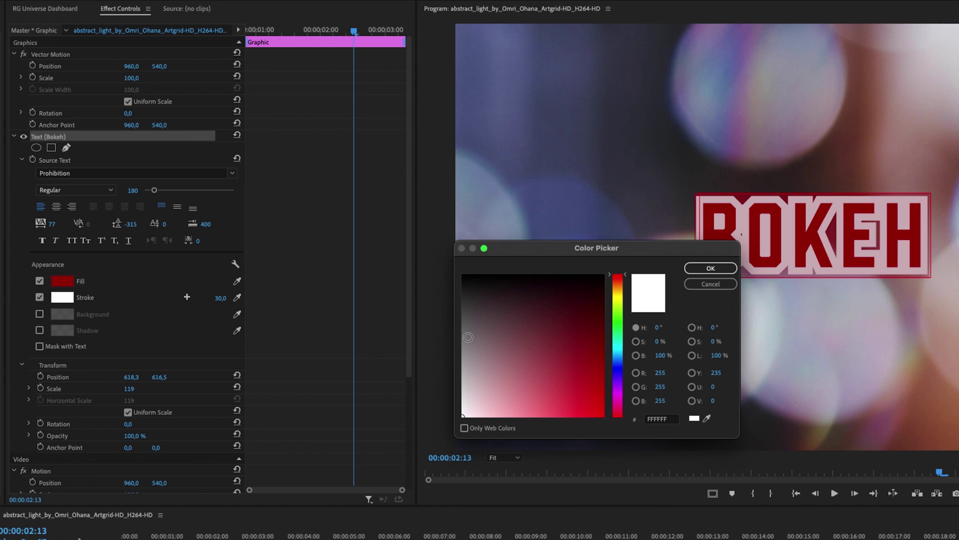
drag(467, 336, 459, 354)
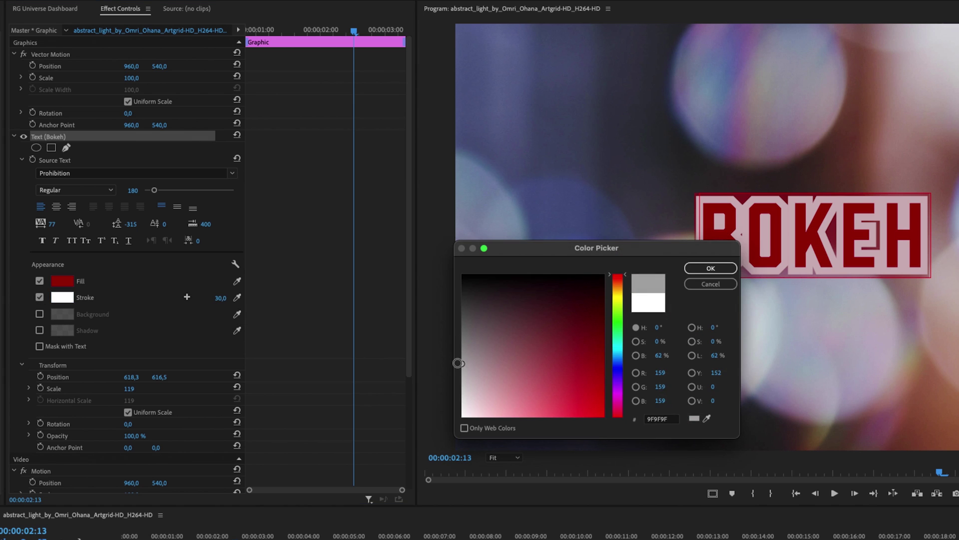
click(714, 268)
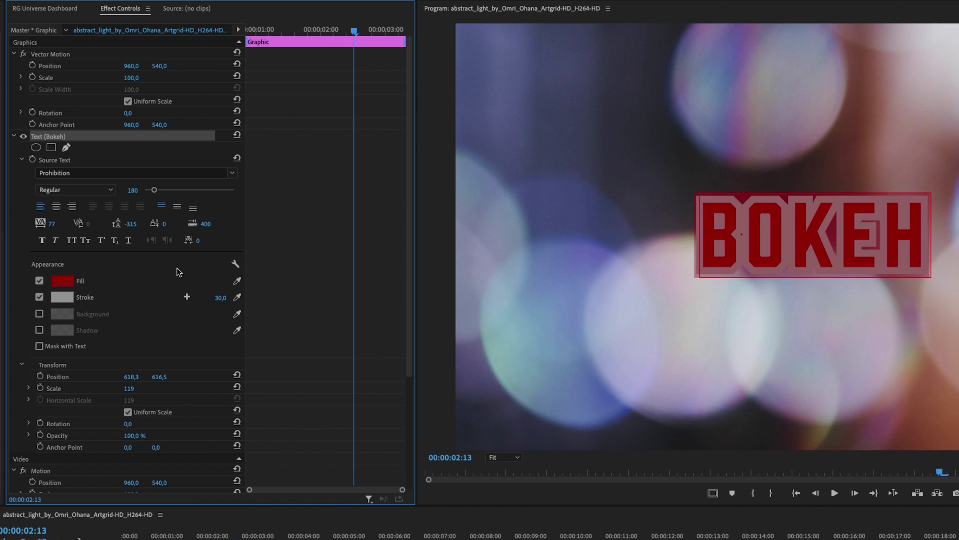
Set the stroke width to about 4.
click(221, 298)
text(3)
key(Return)
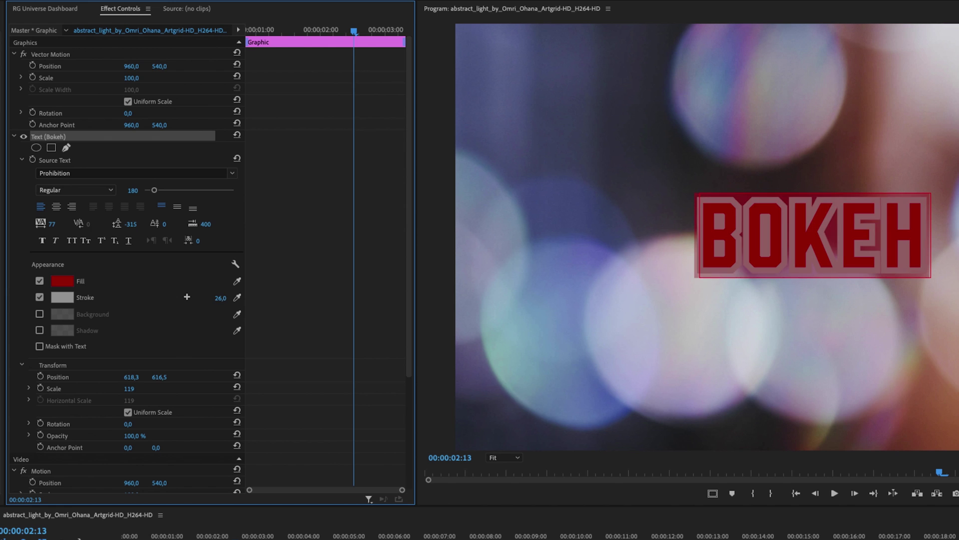
drag(187, 296, 187, 297)
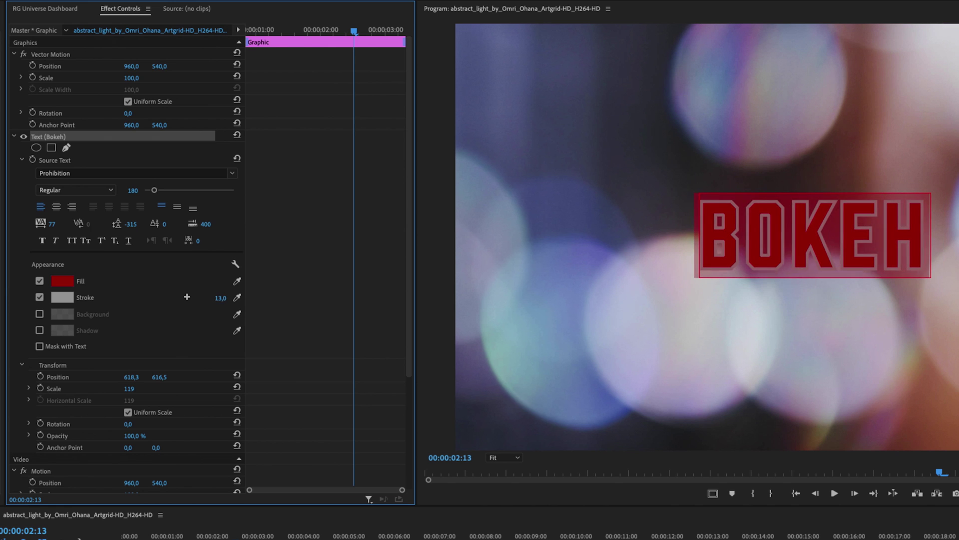